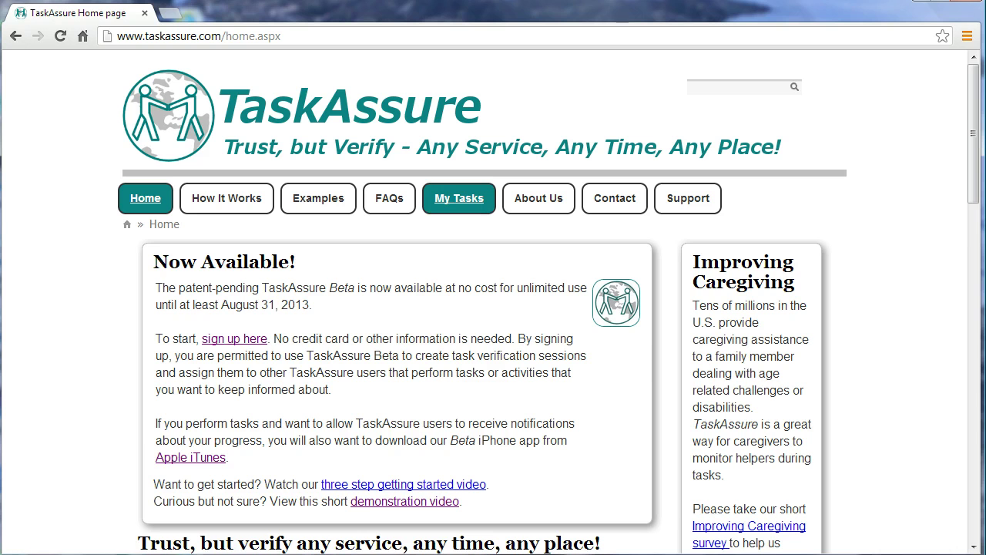
# - Go to My Tasks from the home page and bring up the sign-in login fields
pyautogui.click(459, 198)
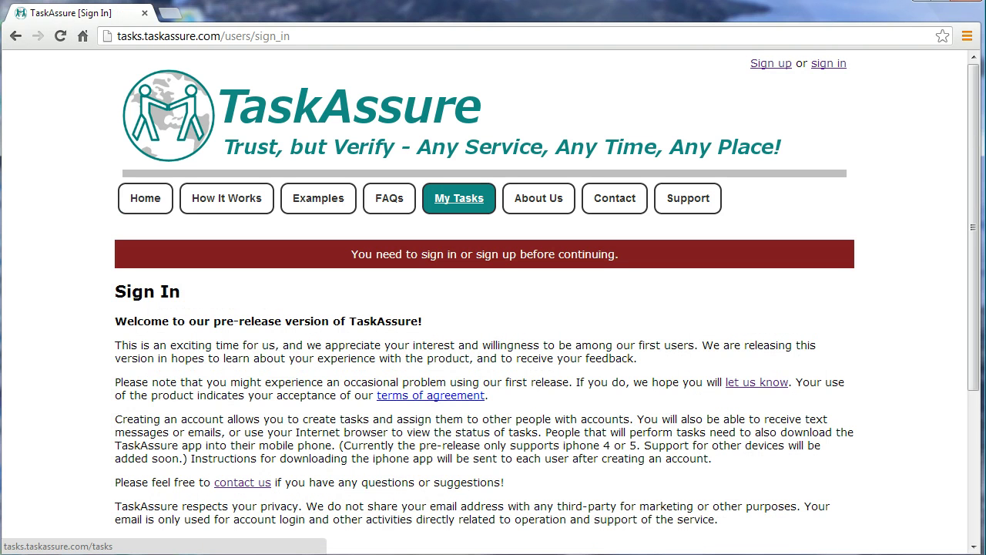
pyautogui.scroll(-2, 484, 308)
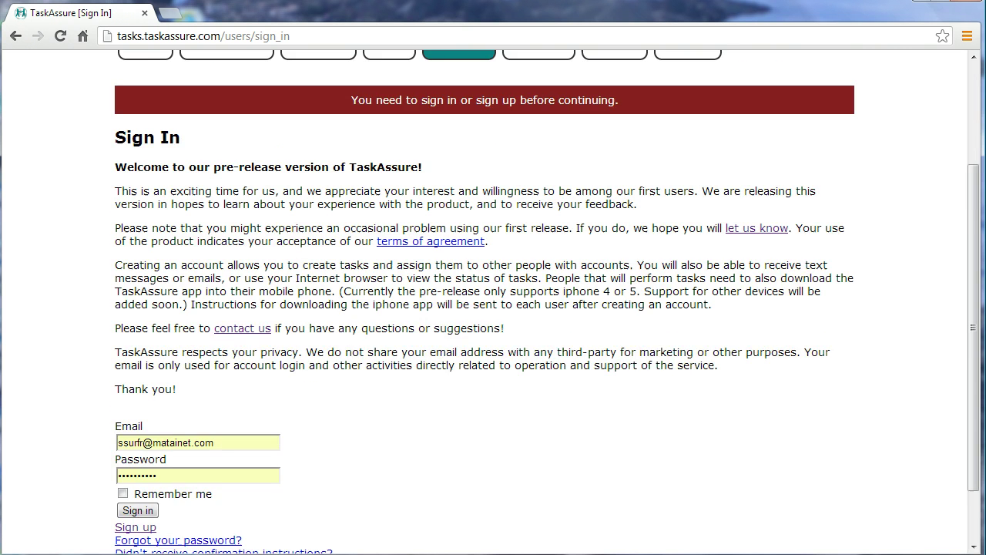
pyautogui.scroll(-1, 483, 308)
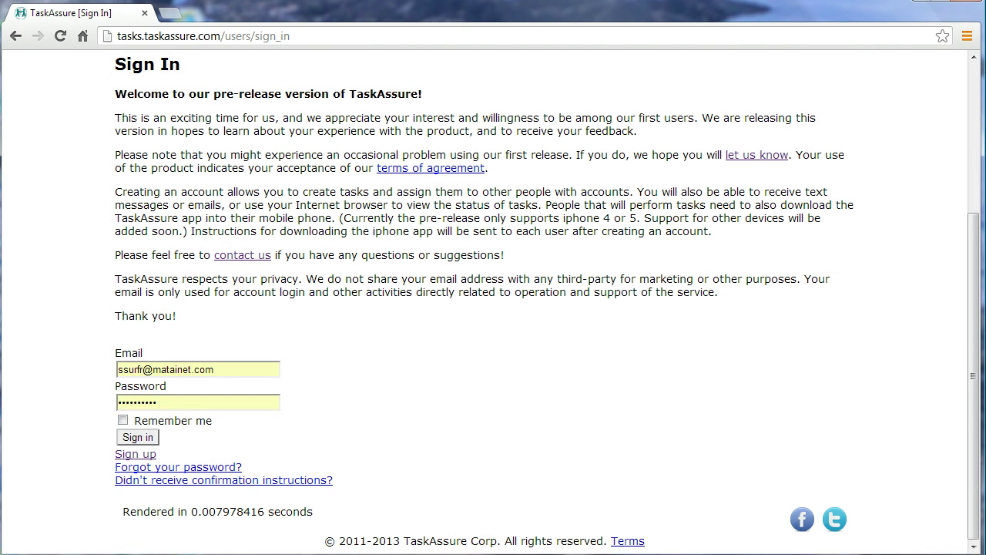
# - Sign in with the saved account, review Tasks Created by Me, and start a new task
pyautogui.click(137, 437)
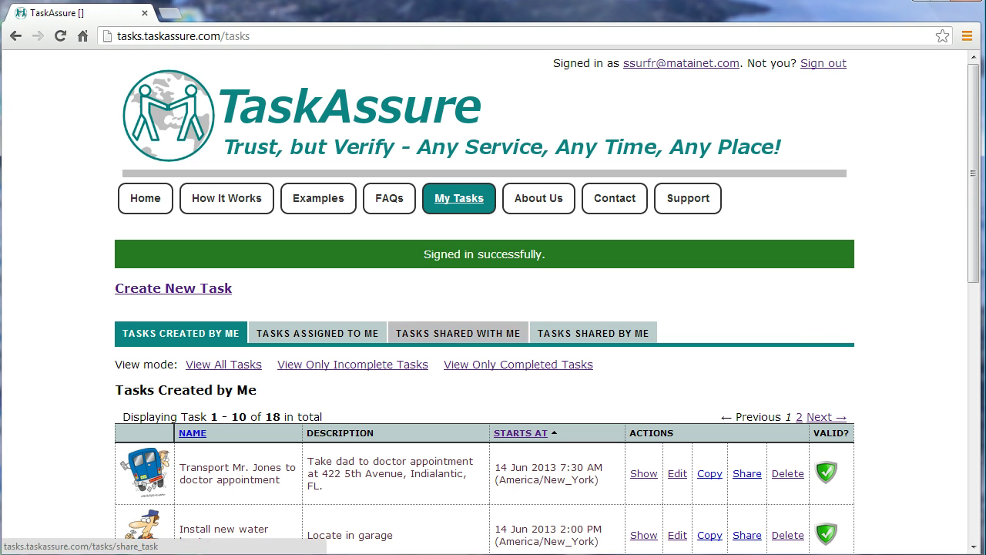
pyautogui.scroll(-3, 484, 254)
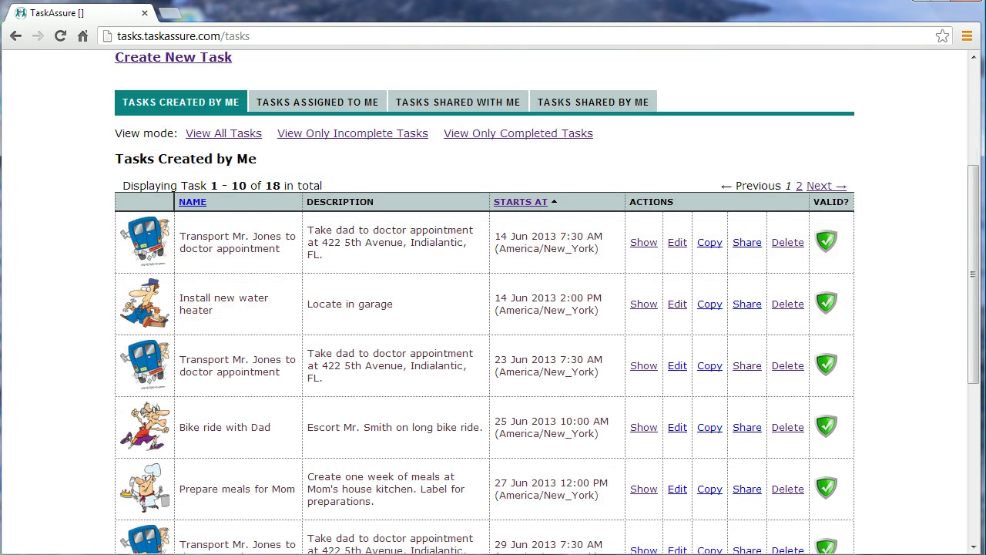
pyautogui.scroll(-3, 484, 301)
pyautogui.scroll(-2, 484, 300)
pyautogui.scroll(5, 484, 301)
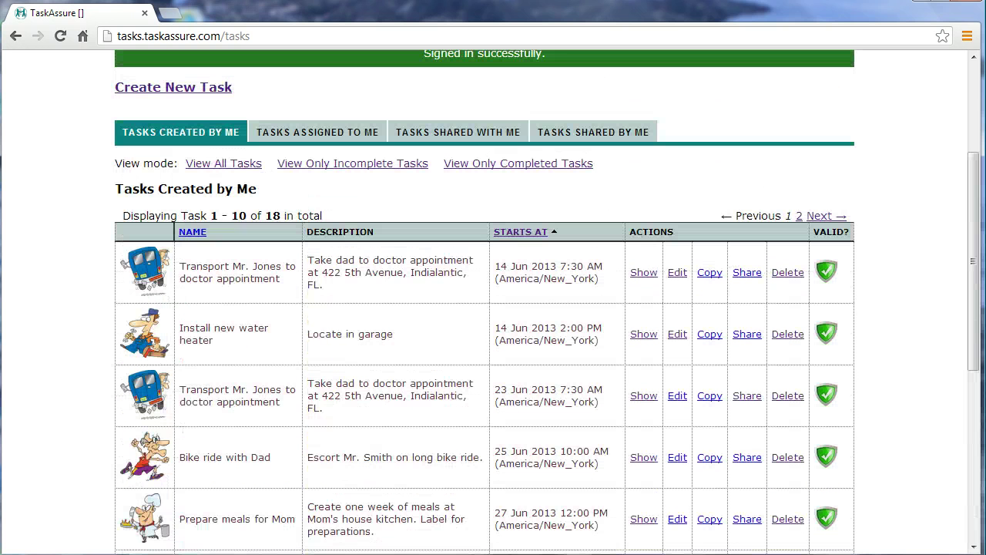
pyautogui.scroll(2, 484, 300)
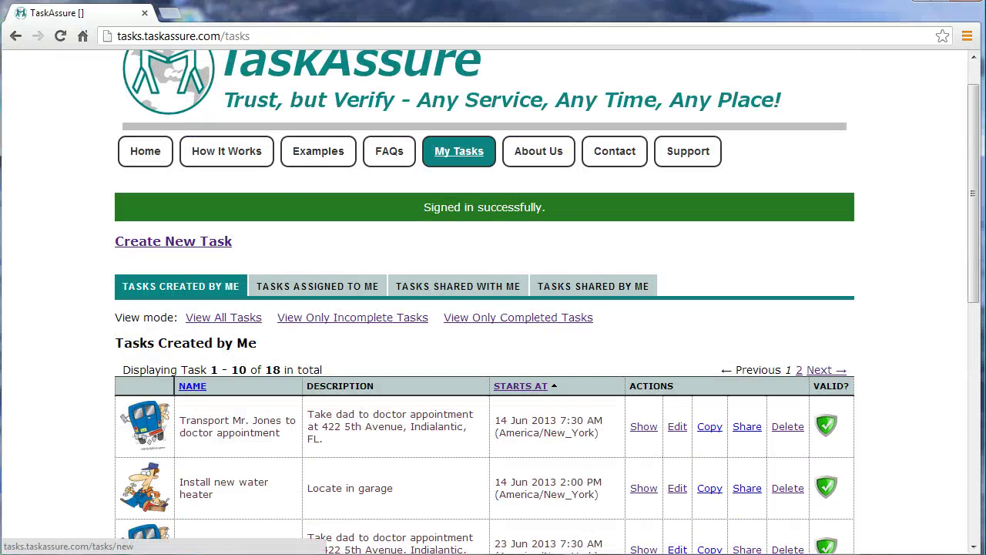
pyautogui.click(173, 241)
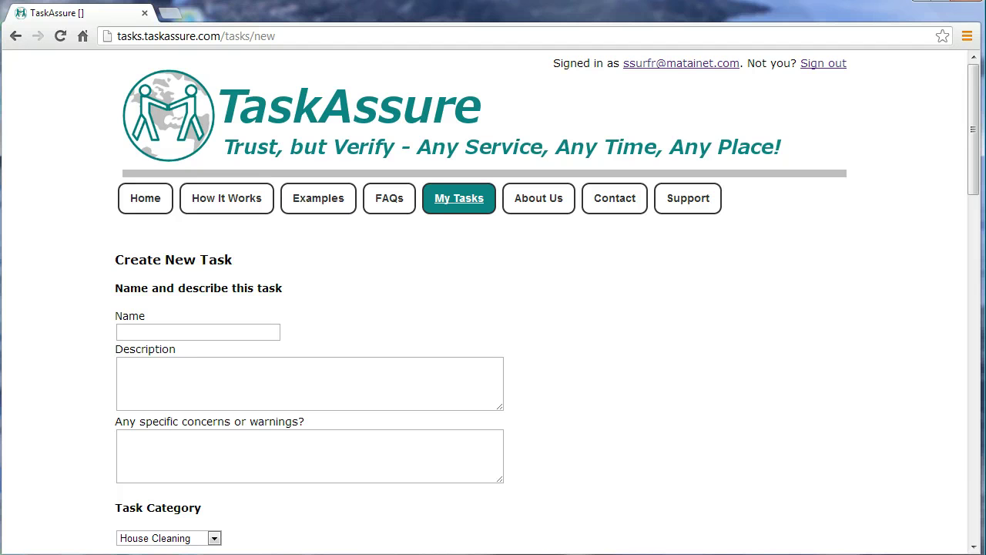
pyautogui.scroll(-4, 493, 308)
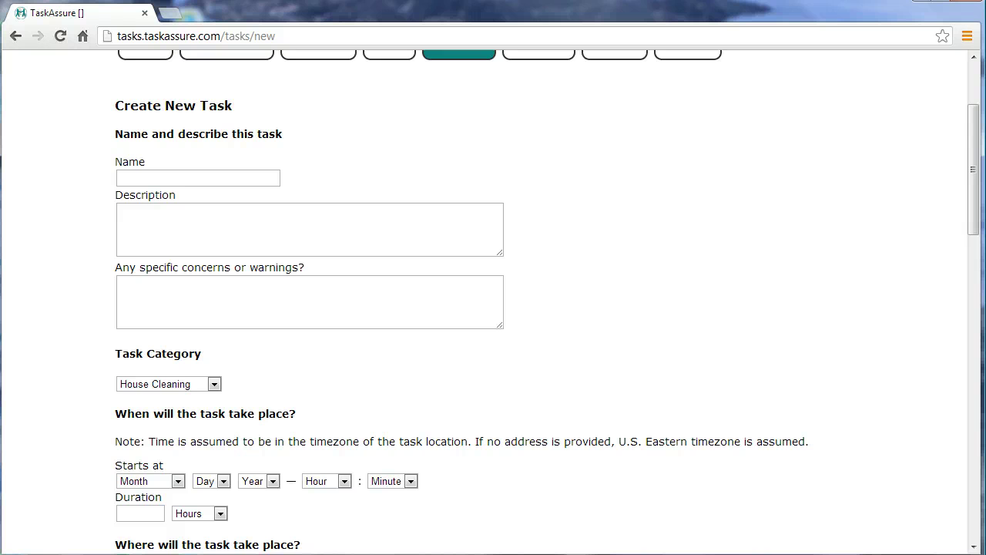
pyautogui.scroll(-3, 493, 308)
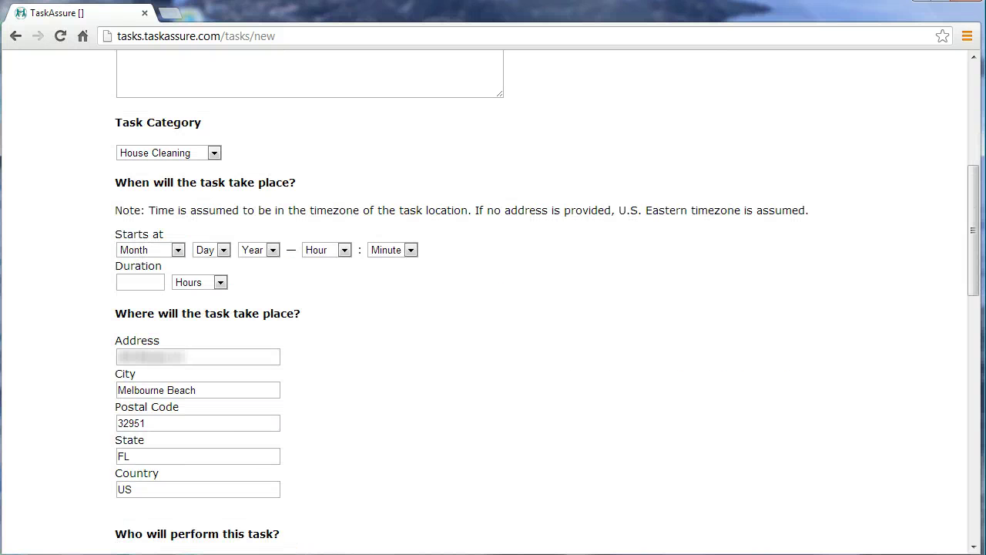
pyautogui.scroll(-2, 493, 308)
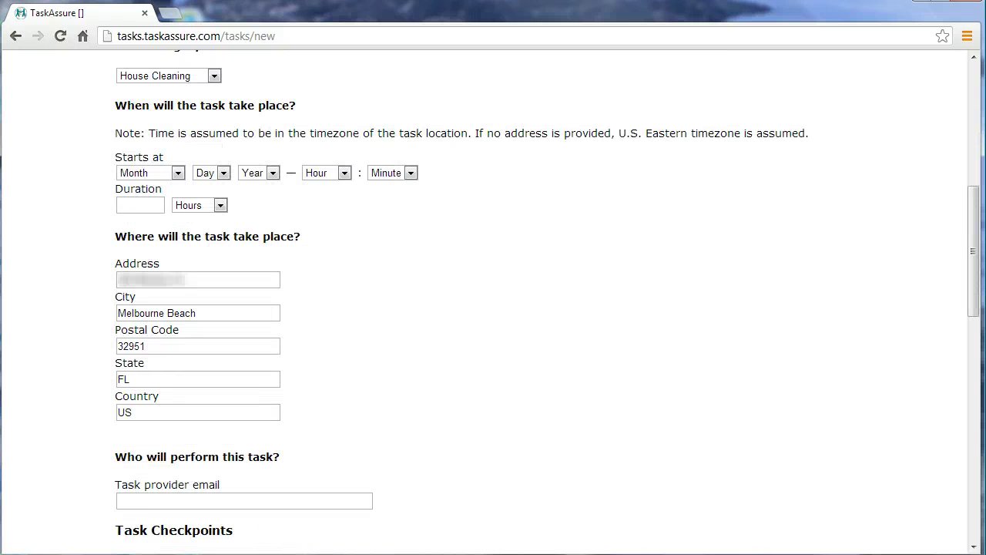
pyautogui.scroll(-1, 494, 308)
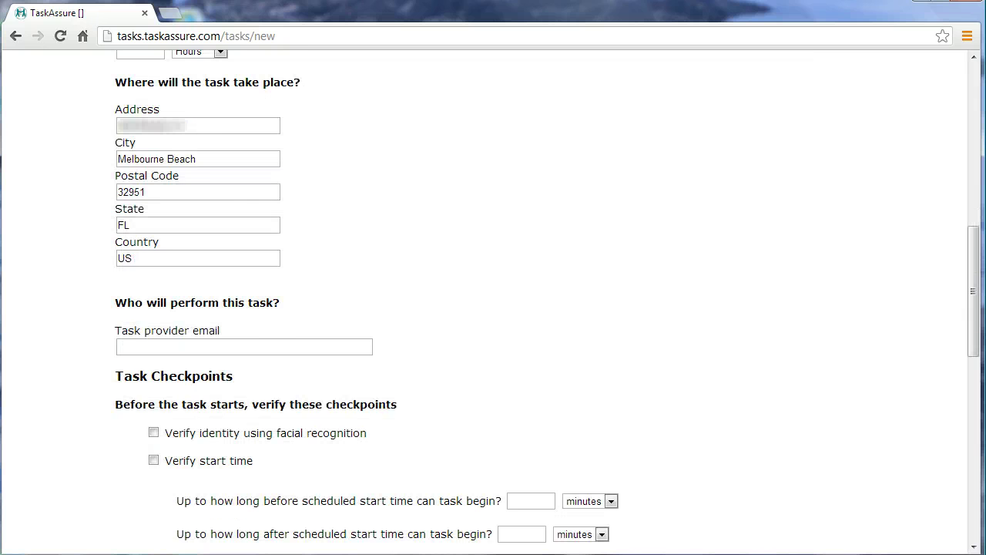
pyautogui.scroll(-1, 493, 309)
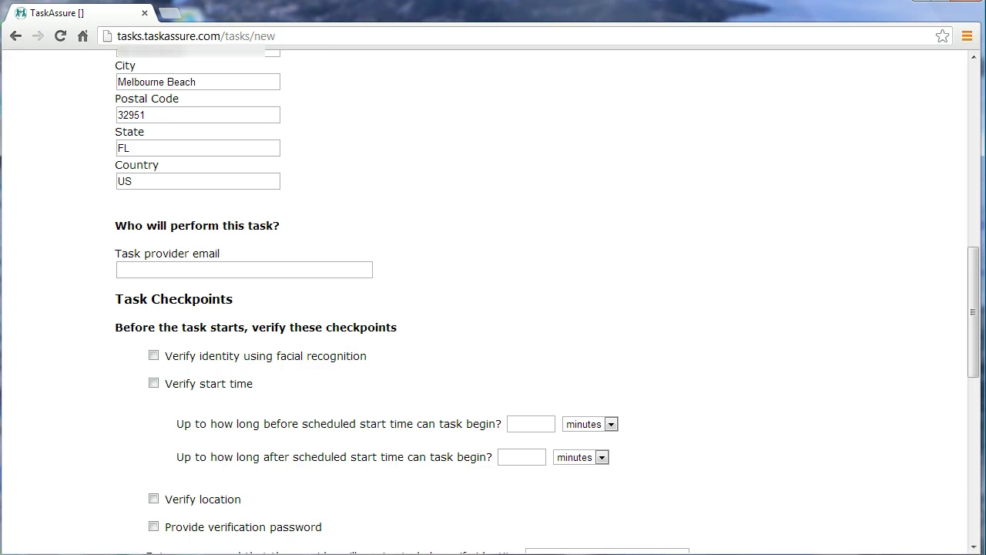
pyautogui.scroll(-2, 493, 308)
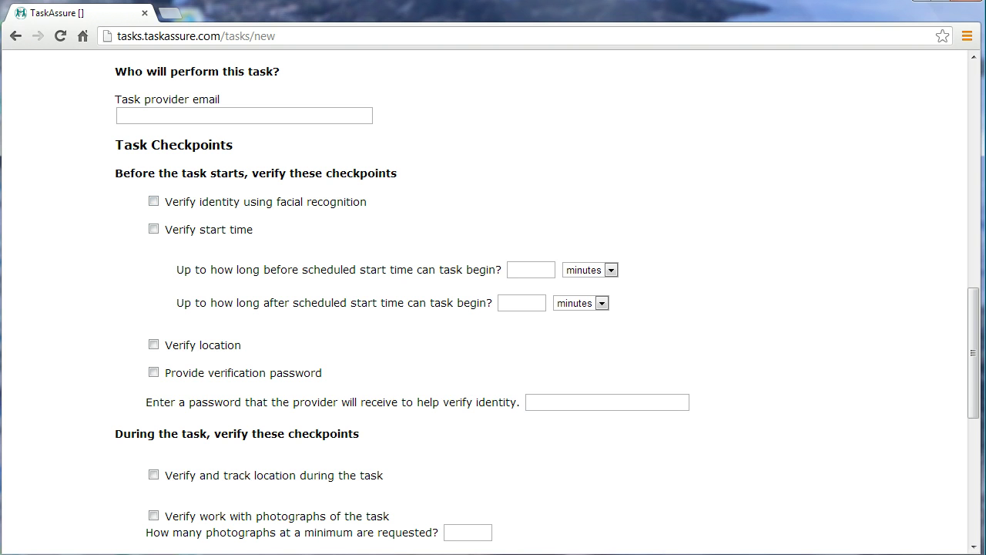
pyautogui.scroll(-1, 493, 300)
pyautogui.scroll(-1, 493, 300)
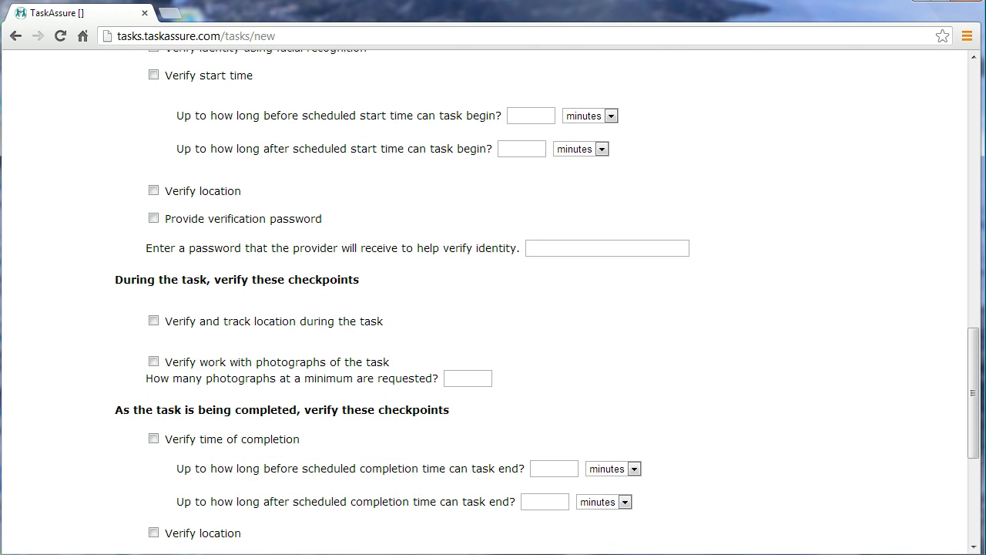
pyautogui.scroll(-1, 493, 300)
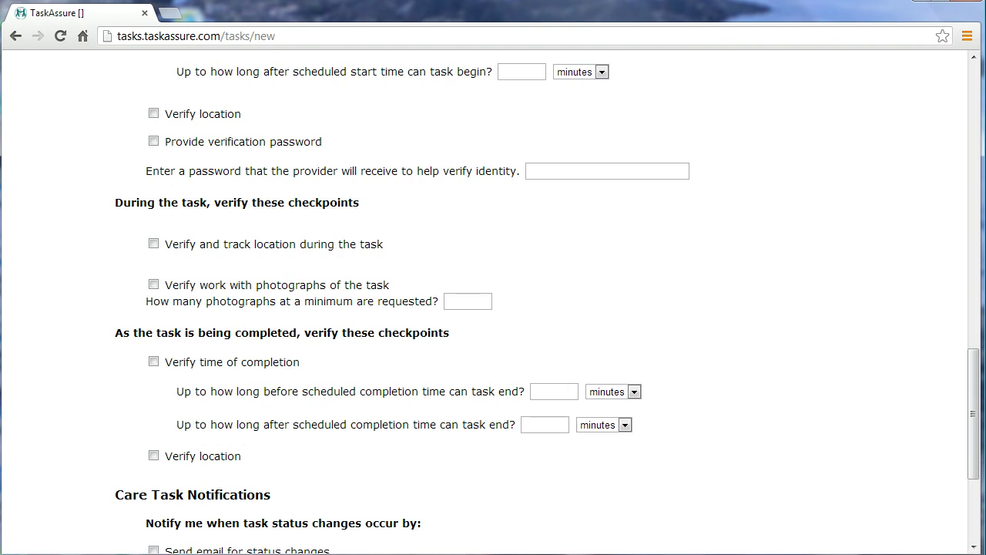
pyautogui.scroll(-3, 493, 300)
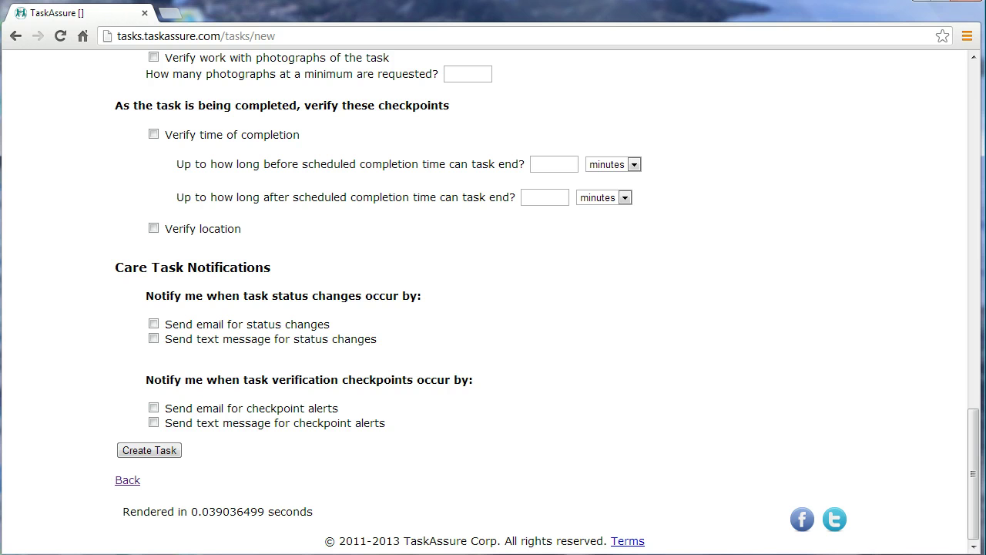
pyautogui.scroll(13, 493, 301)
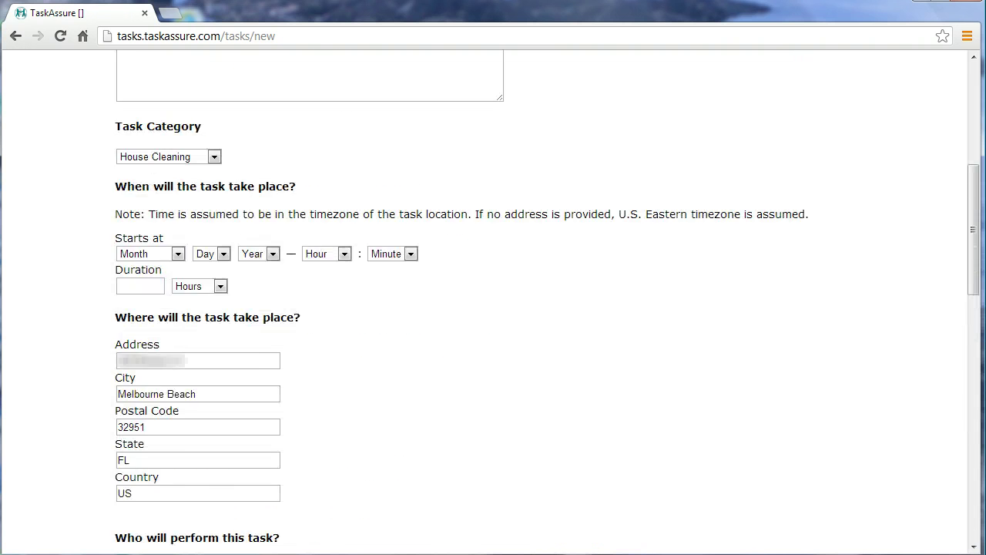
# - Fill in 'Walk with Mr. Doe', Fitness Trainer, July 19 2013 11 AM for 1 hour, and the provider's email
pyautogui.click(198, 331)
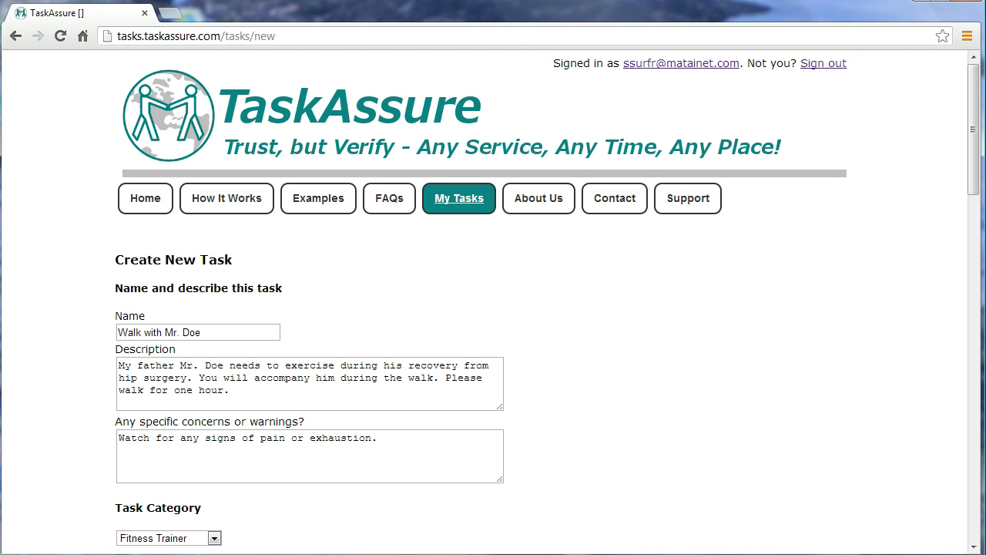
pyautogui.scroll(-1, 493, 308)
pyautogui.scroll(-1, 494, 308)
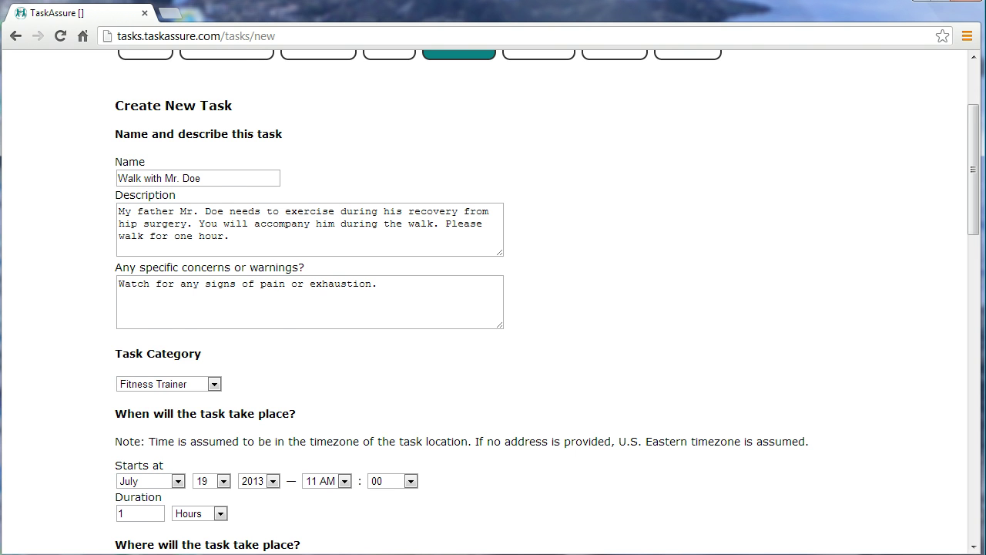
pyautogui.scroll(-1, 494, 308)
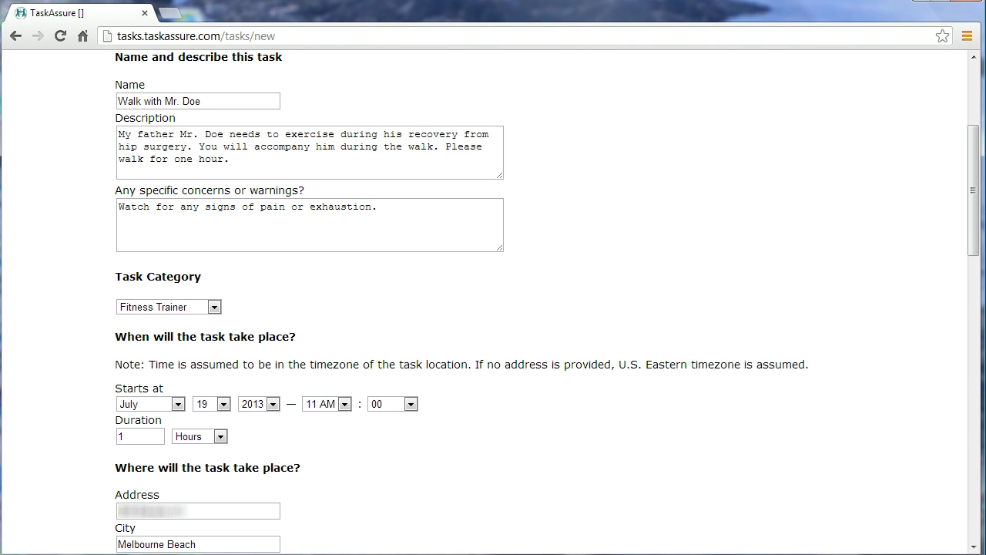
pyautogui.scroll(-3, 493, 308)
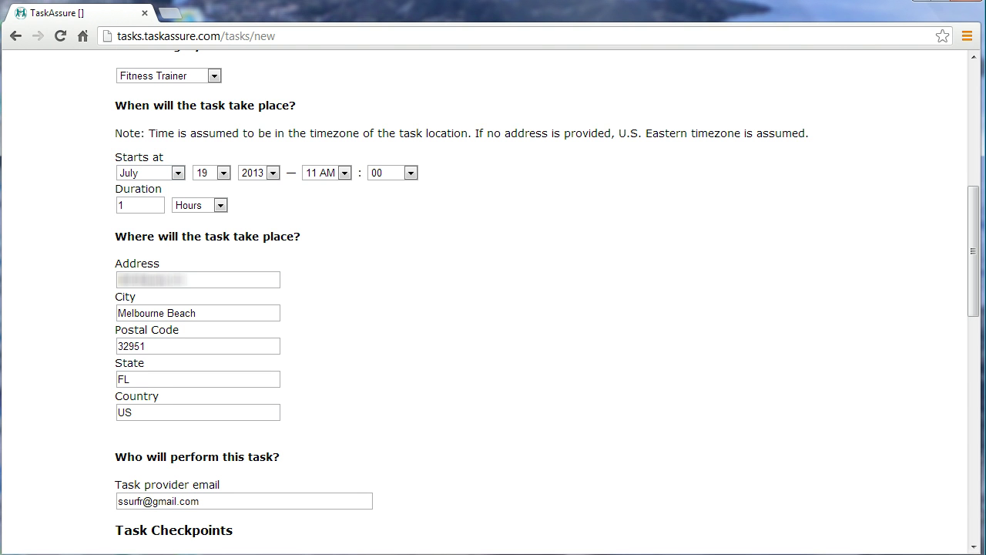
pyautogui.scroll(1, 493, 301)
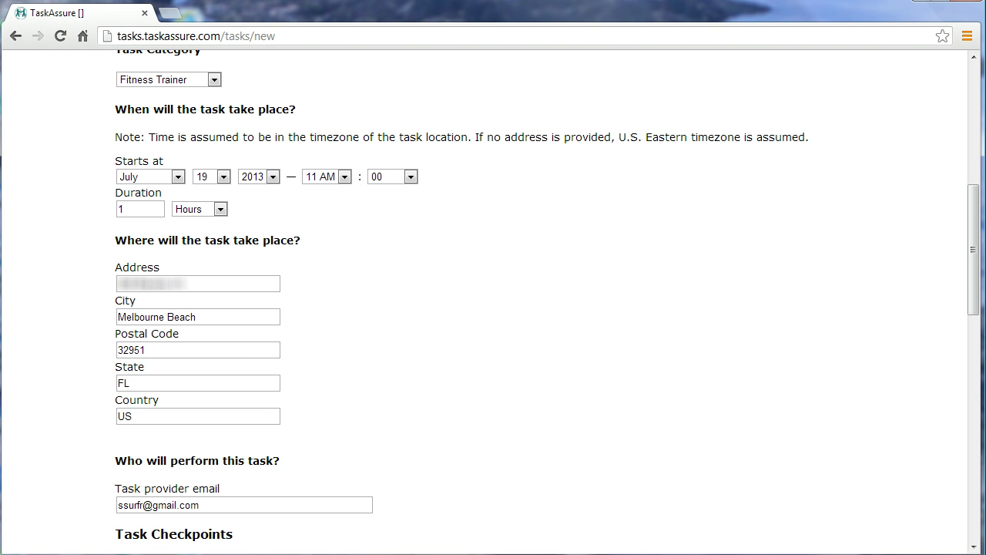
pyautogui.scroll(-2, 493, 301)
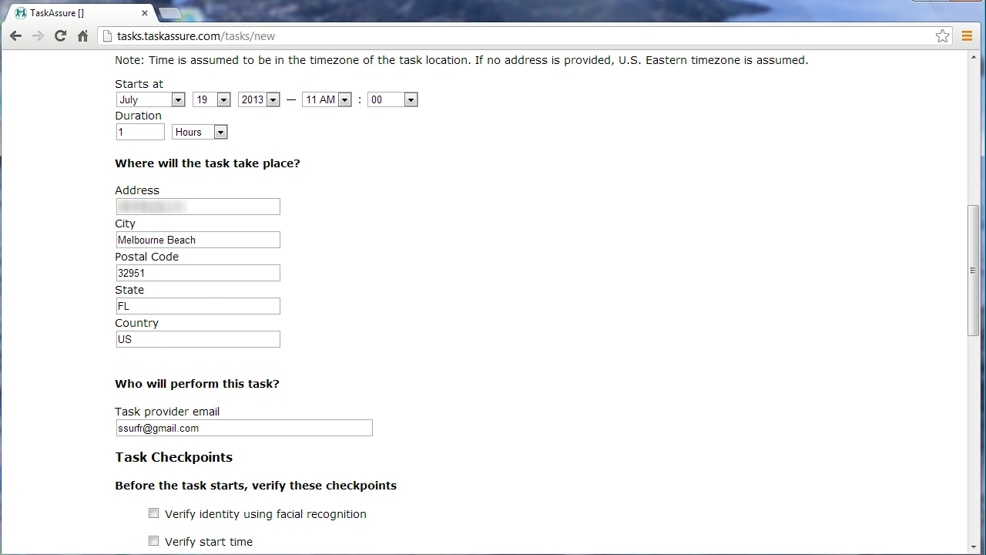
pyautogui.scroll(1, 493, 301)
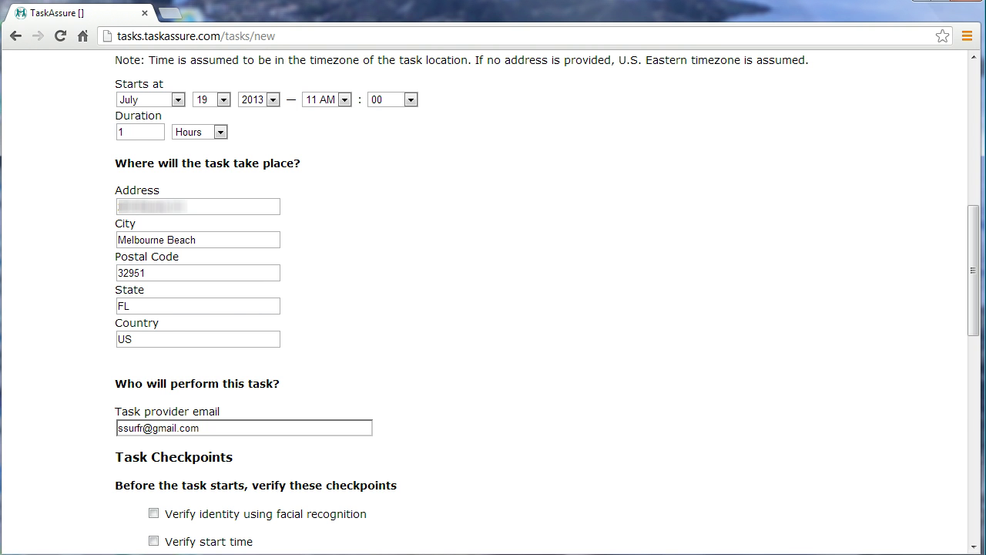
# - Scroll down to Task Checkpoints for the facial-recognition and start-time verification options
pyautogui.scroll(-4, 494, 308)
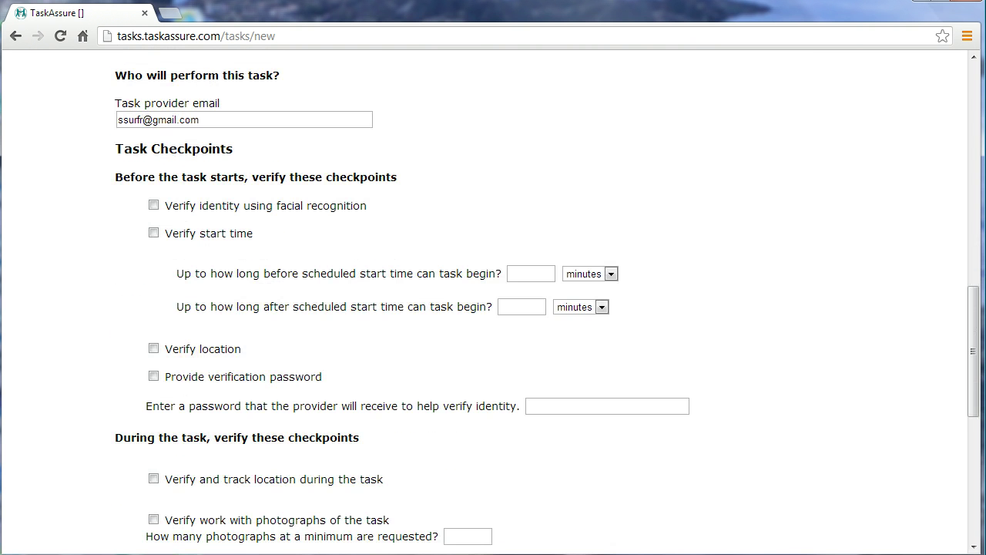
pyautogui.scroll(-1, 493, 308)
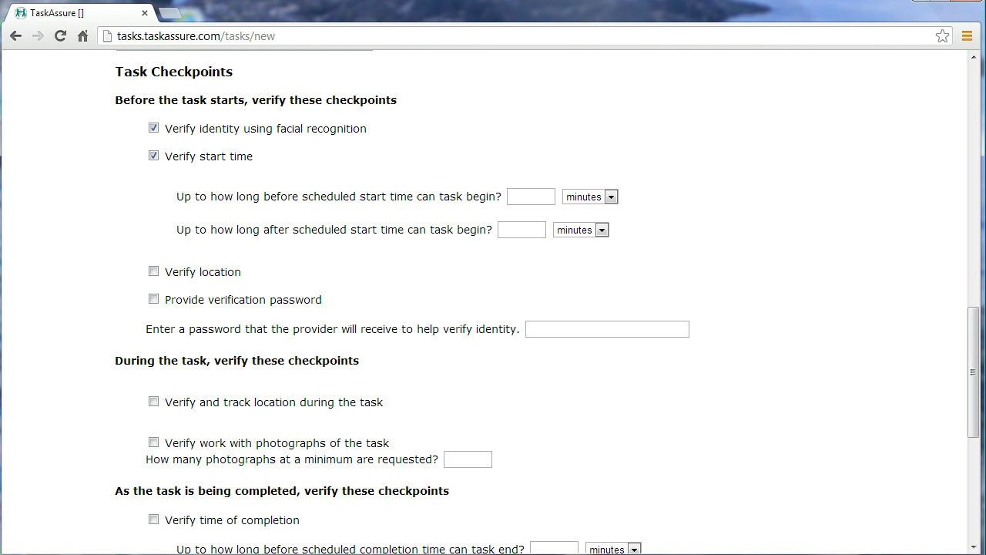
# - Allow the task to start up to 30 minutes early or 60 minutes late
pyautogui.click(531, 196)
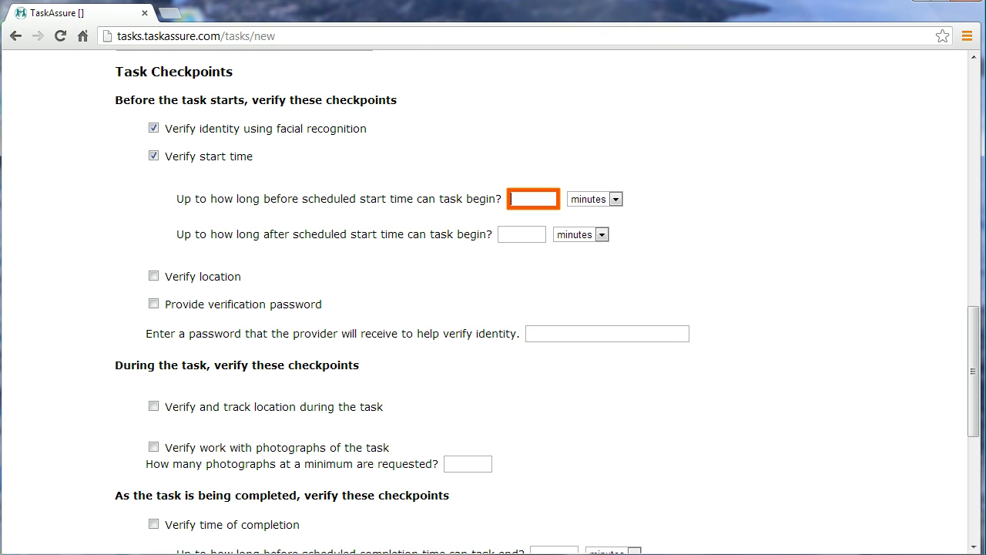
pyautogui.write('30')
pyautogui.click(524, 232)
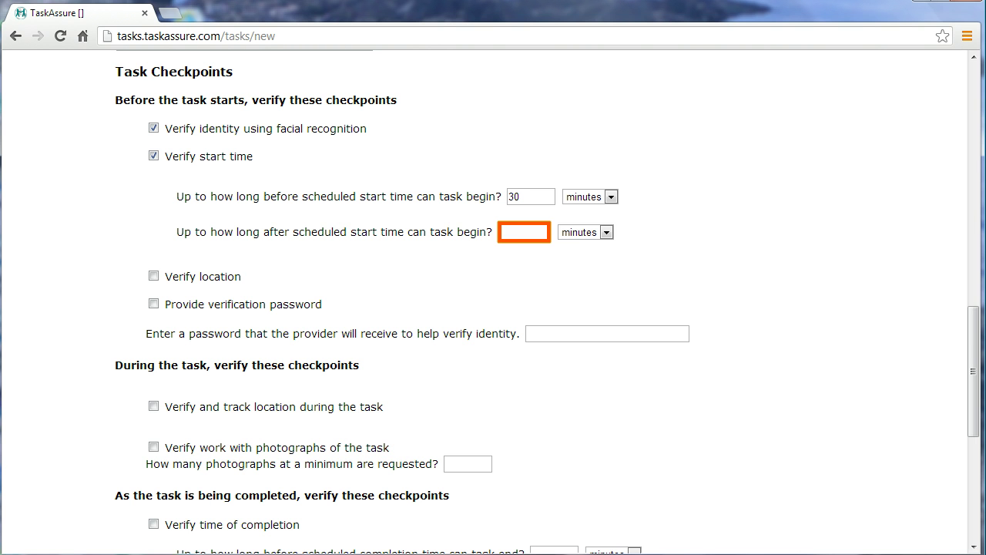
pyautogui.write('60')
pyautogui.press('Tab')
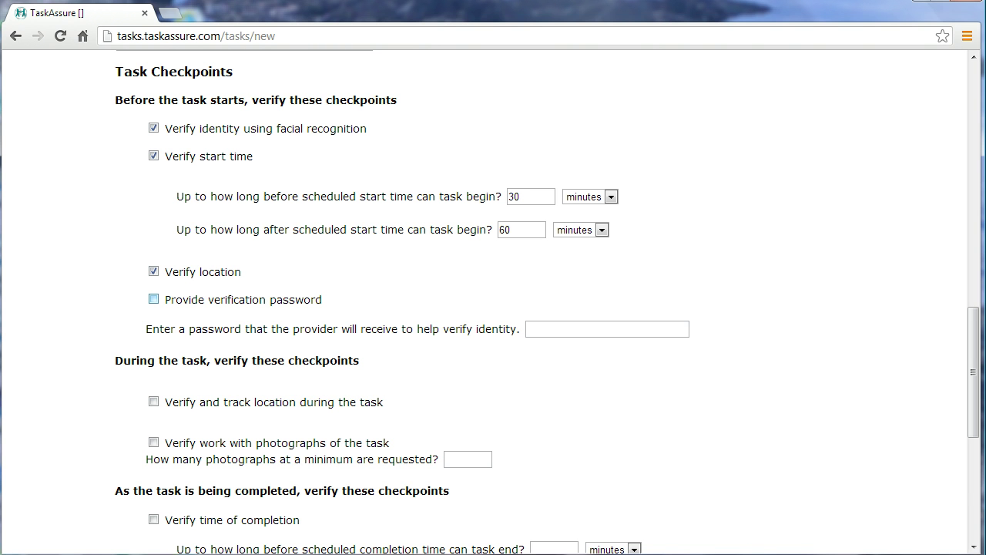
# - Turn on the 'Provide verification password' checkpoint and select its password box
pyautogui.click(154, 299)
pyautogui.click(607, 329)
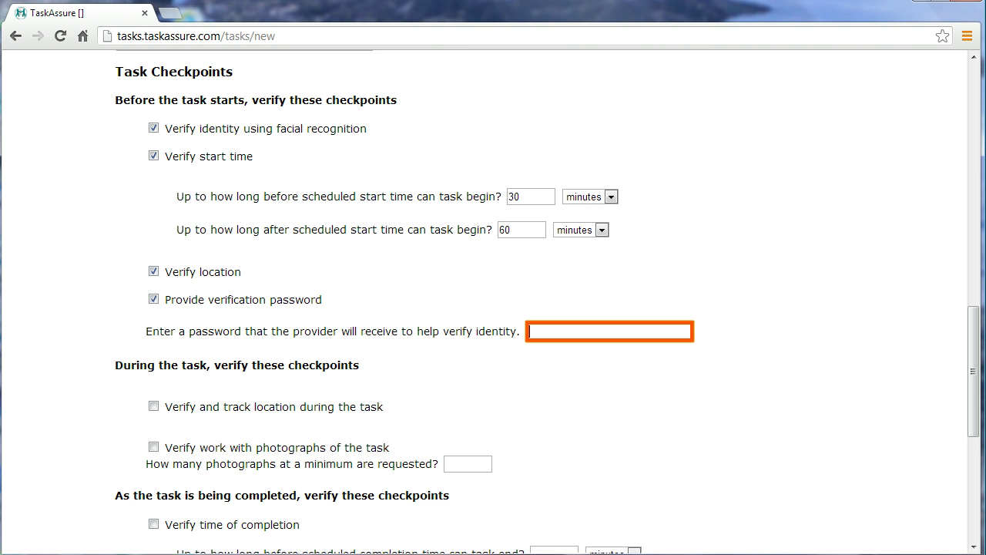
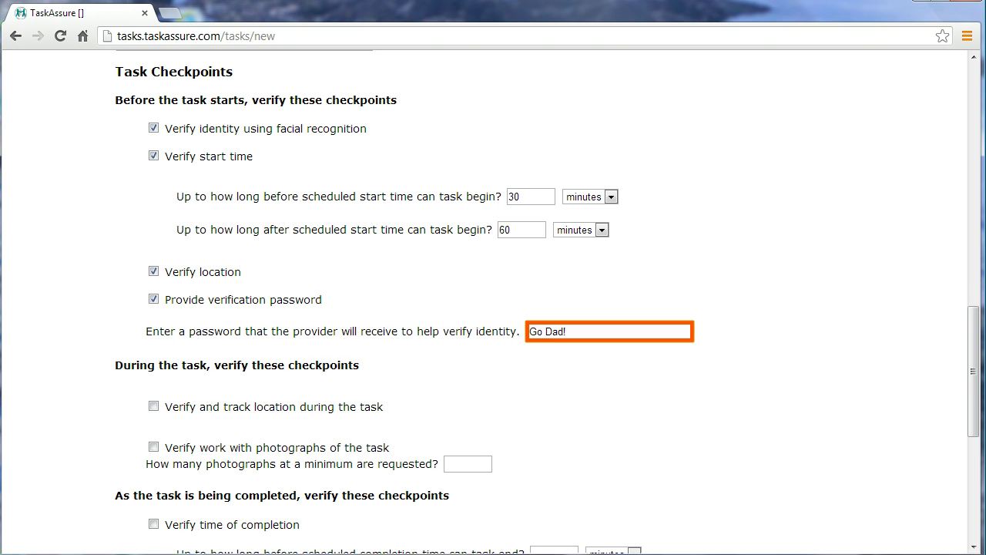
# - Enter the provider's verification password and leave the field
pyautogui.press('Tab')
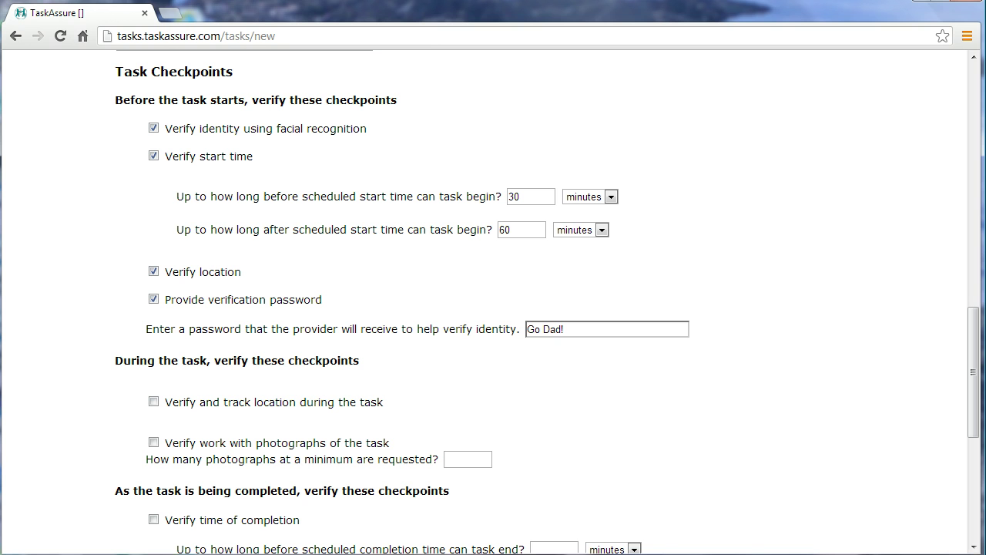
pyautogui.press('Tab')
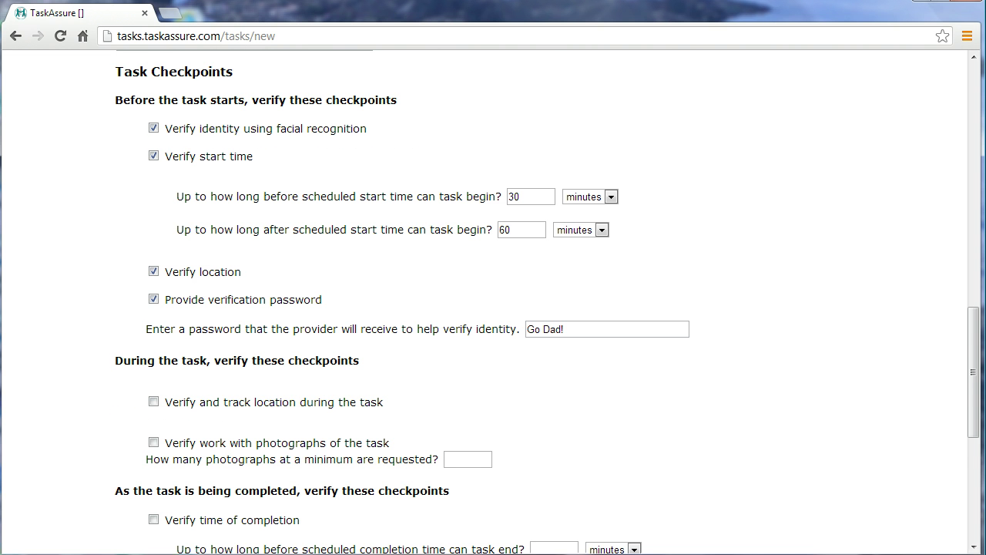
pyautogui.scroll(-2, 493, 301)
pyautogui.scroll(-1, 493, 301)
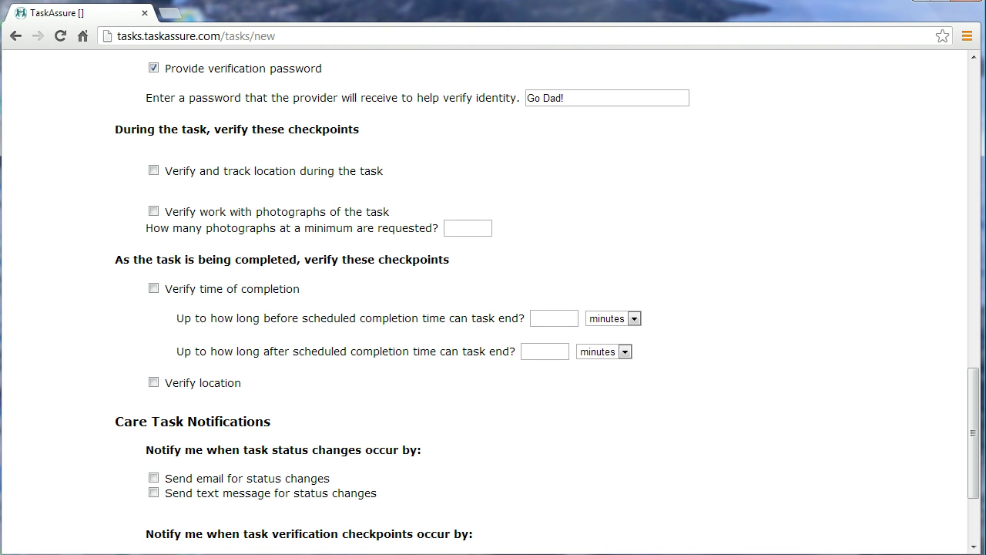
pyautogui.scroll(-3, 493, 300)
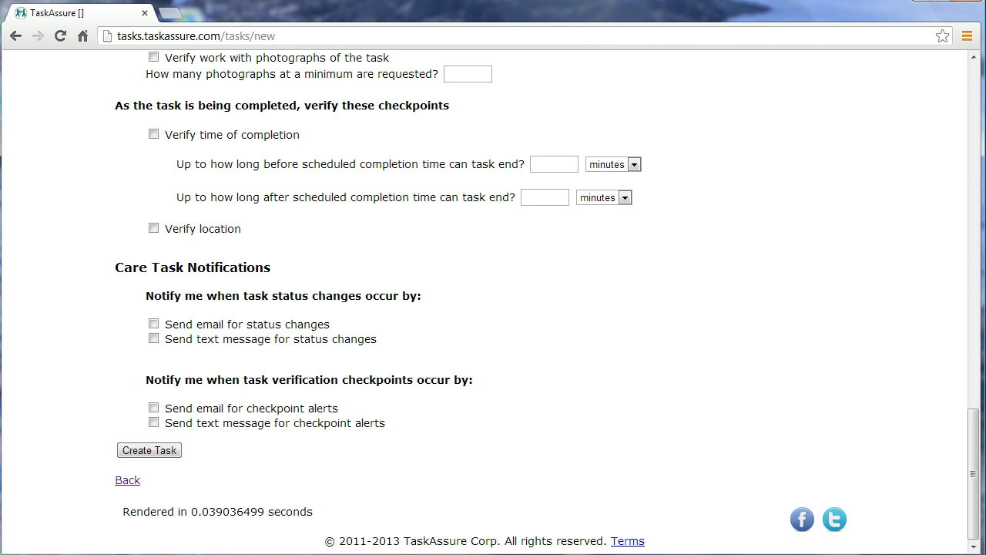
# - Enable Send email and Send text message for task status changes
pyautogui.click(154, 324)
pyautogui.click(153, 338)
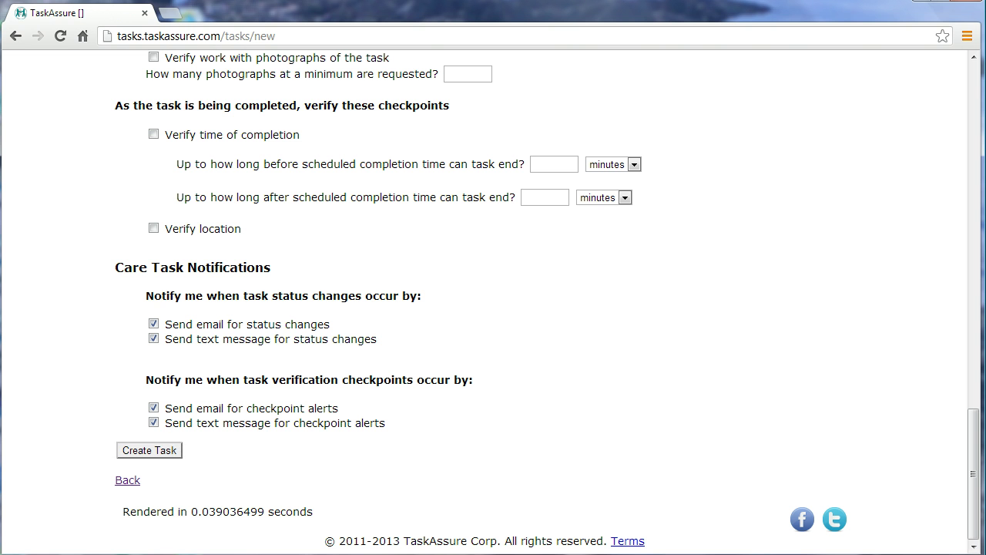
# - Submit the task and locate Walk with Mr. Doe on page 2 of the 19-task list
pyautogui.click(149, 450)
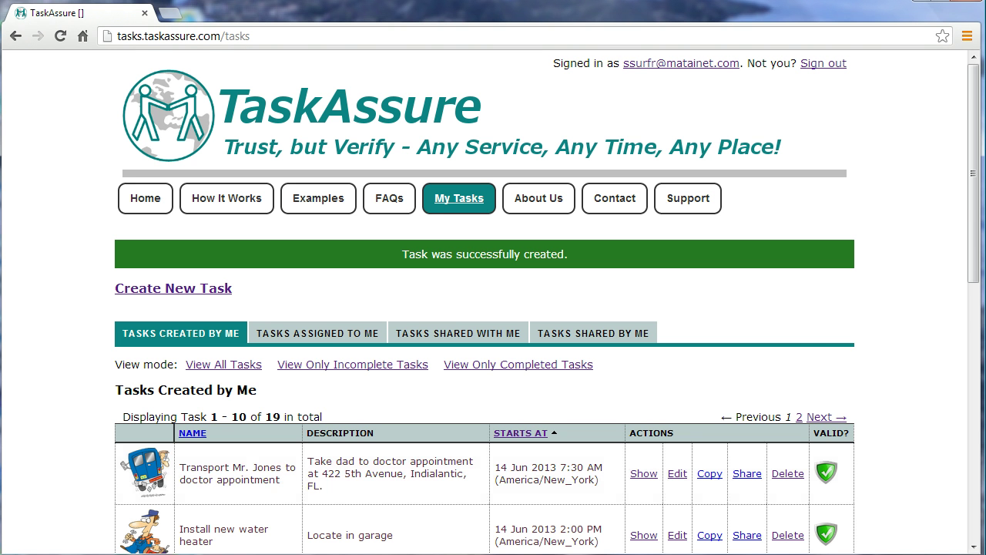
pyautogui.scroll(-7, 493, 309)
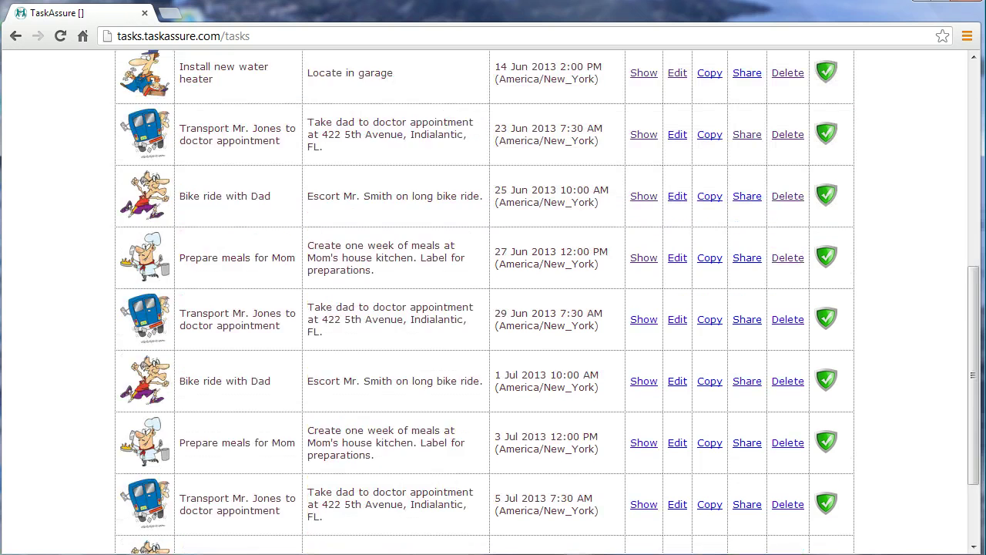
pyautogui.scroll(-1, 493, 309)
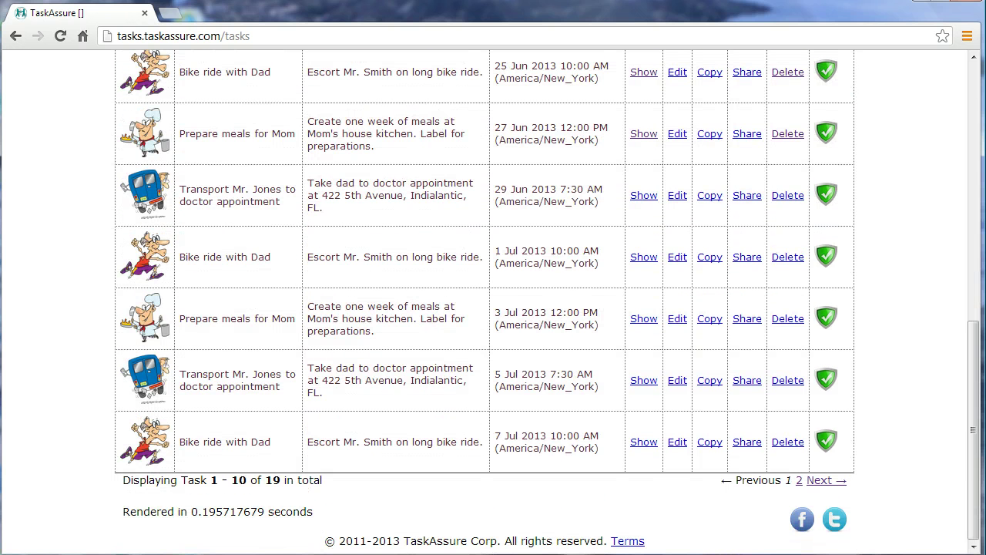
pyautogui.click(827, 480)
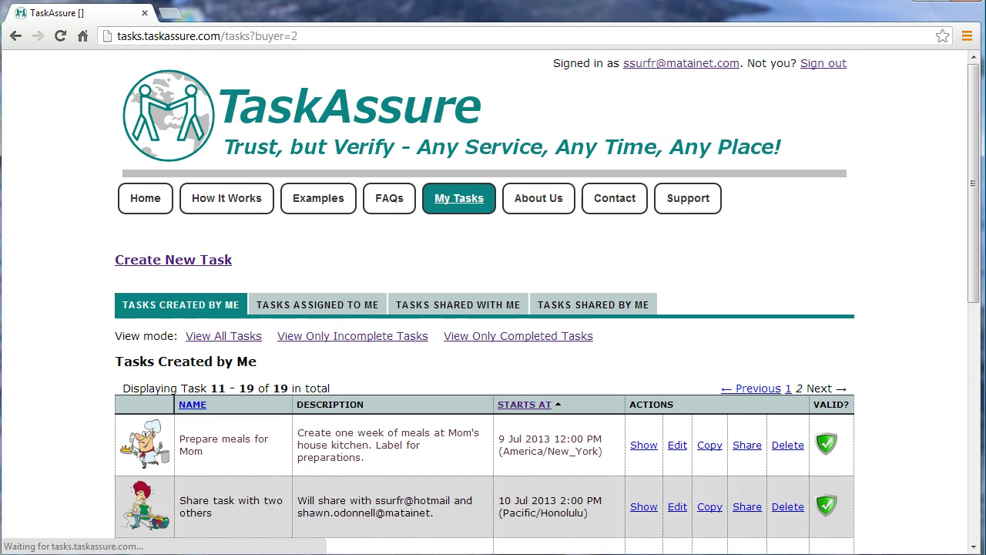
pyautogui.scroll(-6, 493, 308)
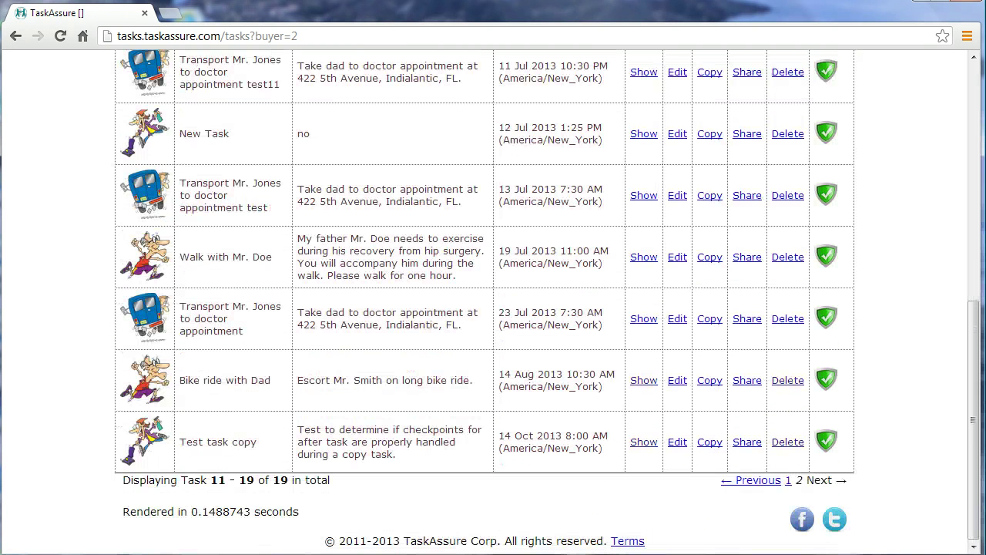